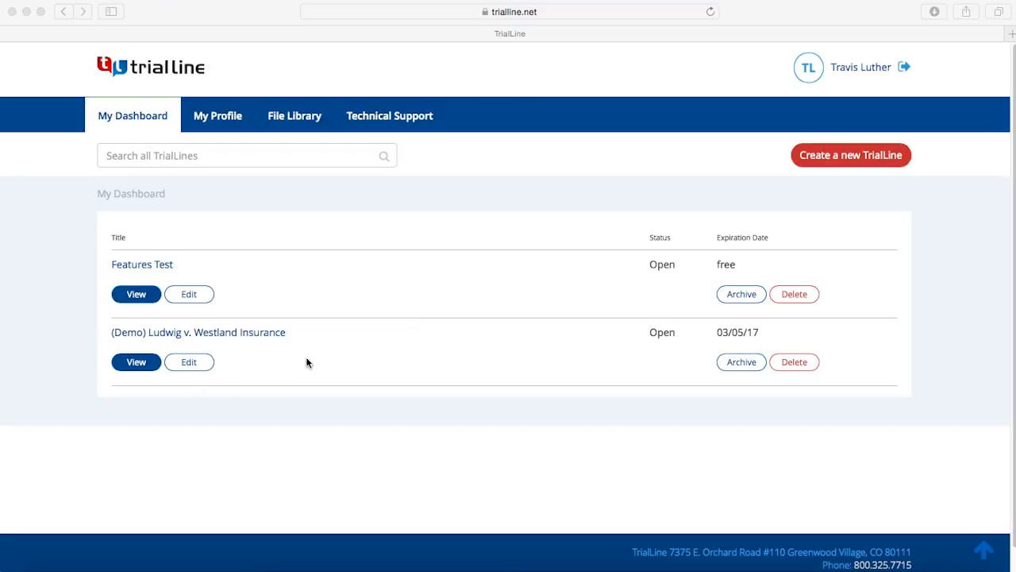
Step: Open the timeline view of the demo Westland Insurance case from the dashboard
left_click(129, 363)
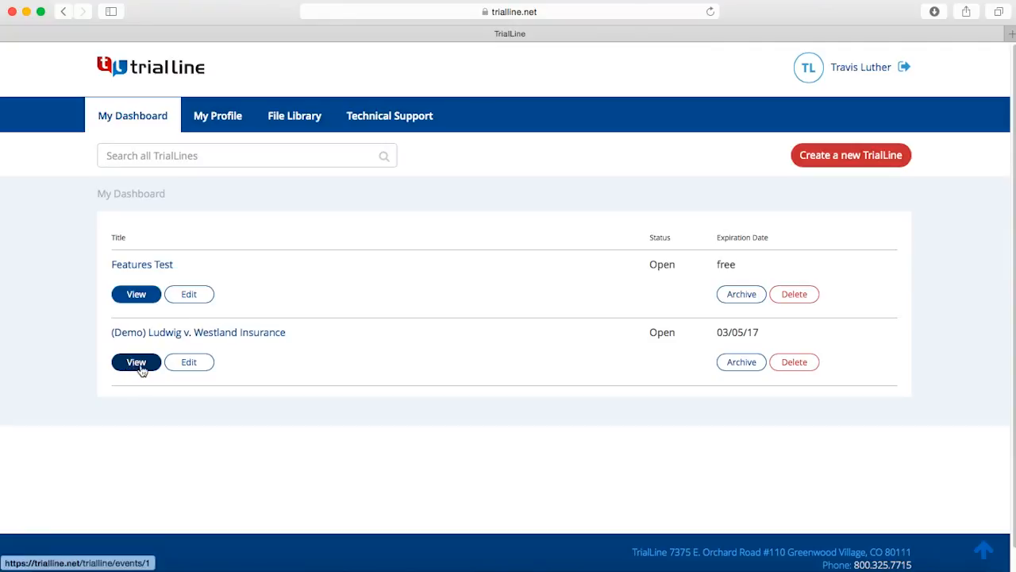
left_click(145, 366)
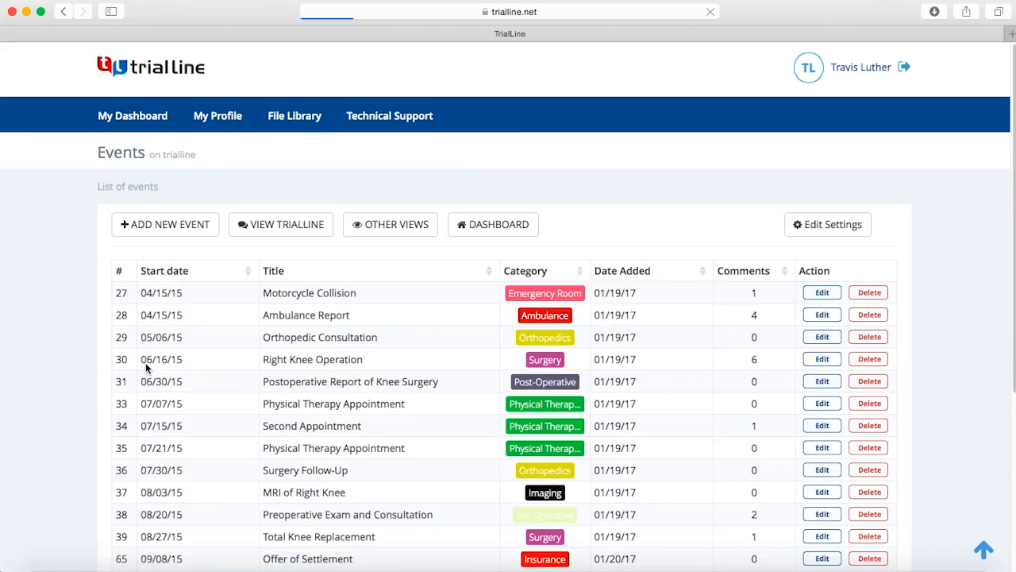
left_click(290, 226)
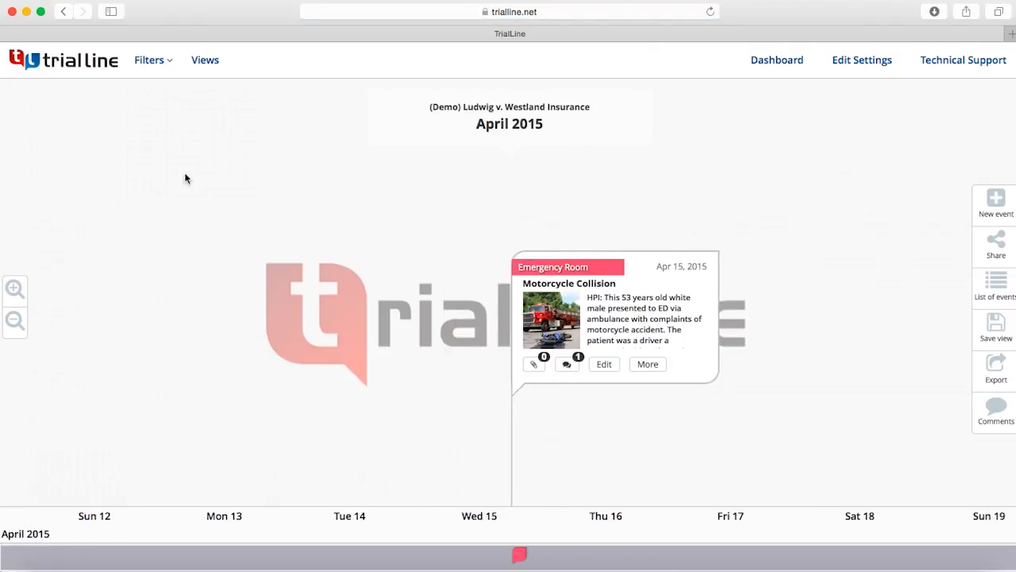
Step: Show all event categories on the demo case's timeline and close the category filters
left_click(149, 61)
double_click(15, 130)
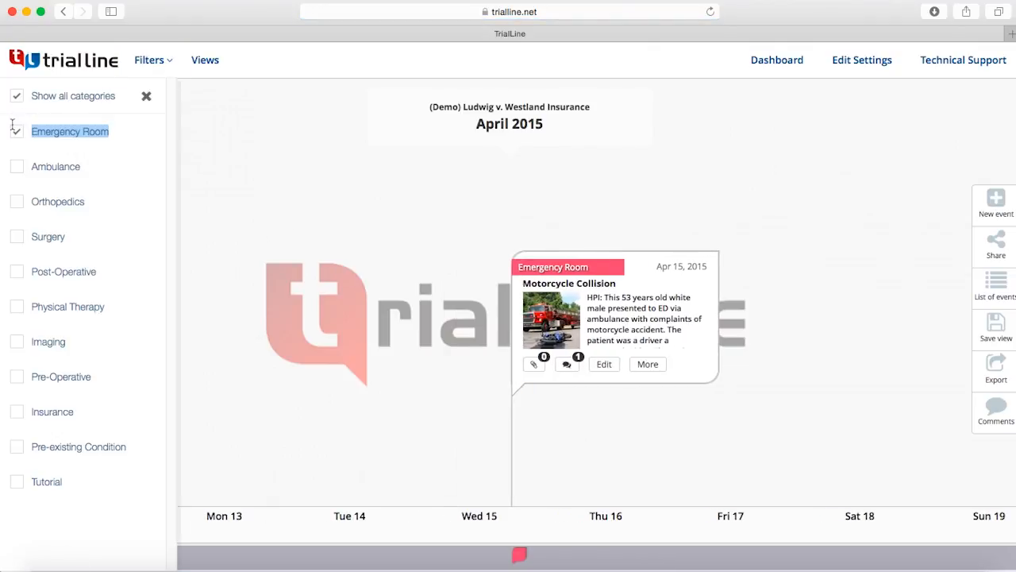
left_click(16, 130)
left_click(19, 98)
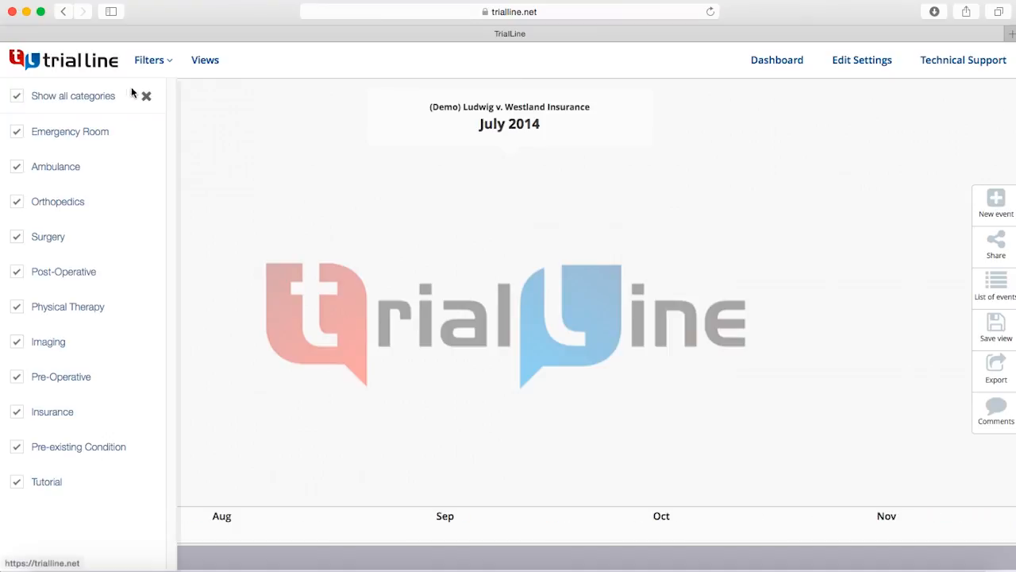
left_click(146, 96)
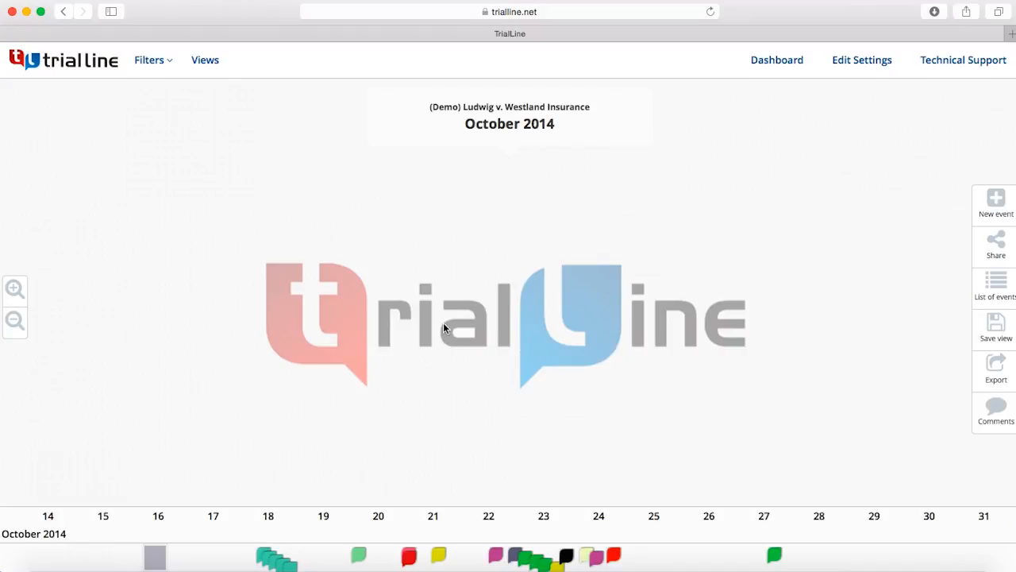
scroll(443, 323, "down", 10)
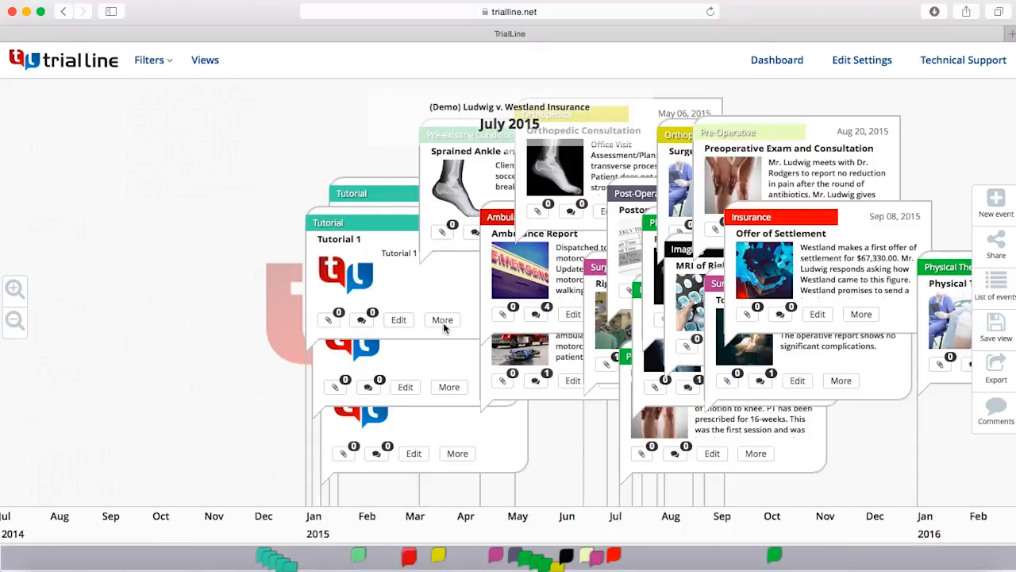
scroll(443, 322, "up", 5)
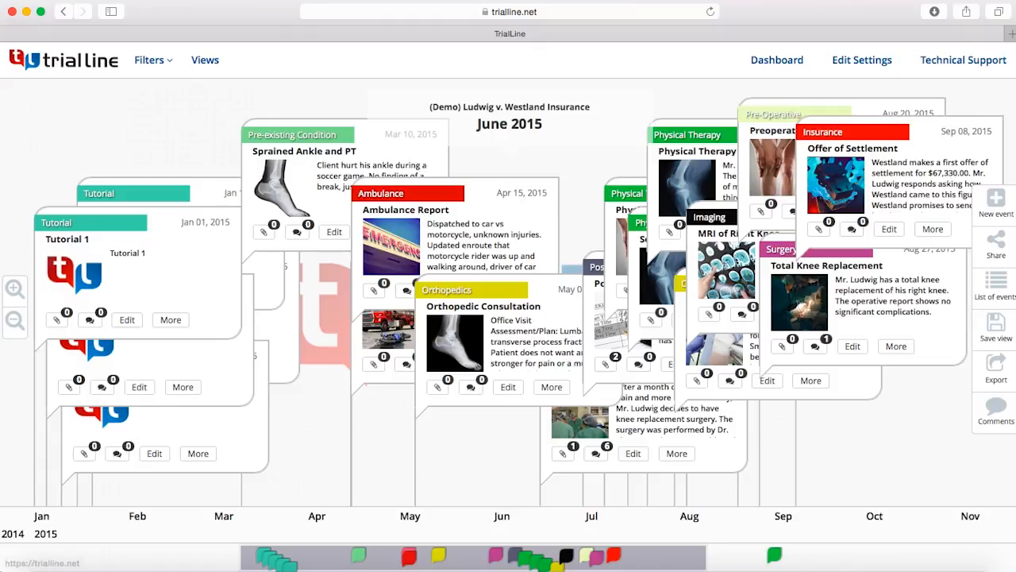
Step: Return to the dashboard and open the timeline view of Features Test
left_click(91, 60)
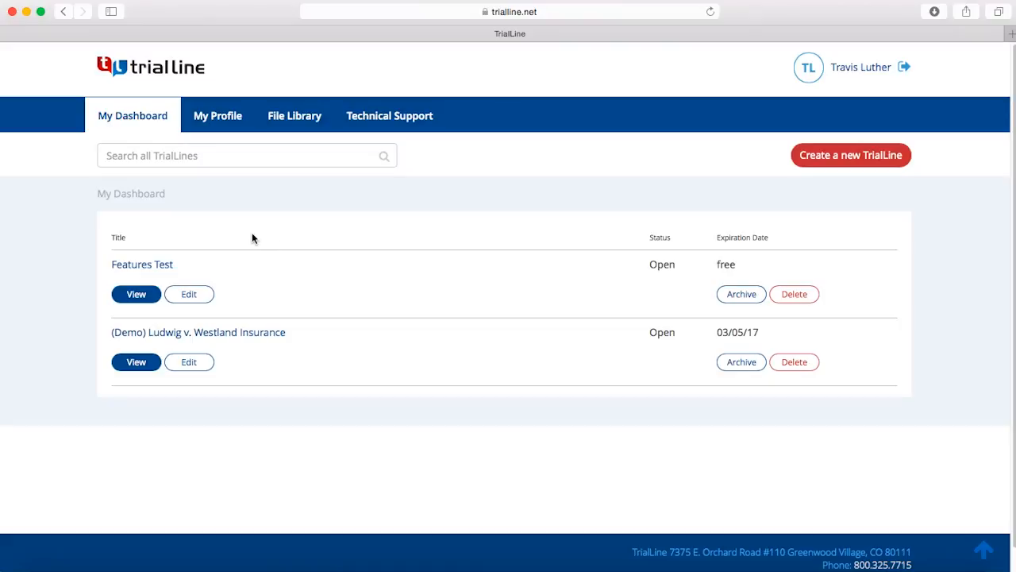
left_click(137, 293)
left_click(292, 225)
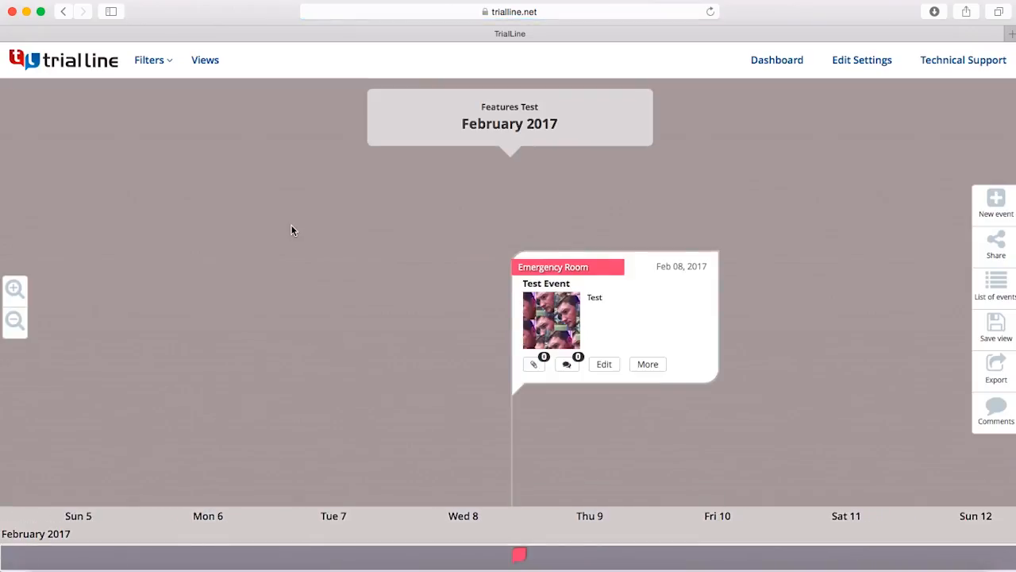
Step: Show all event categories on the Features Test timeline and close the filter list
left_click(151, 60)
left_click(30, 199)
left_click(35, 95)
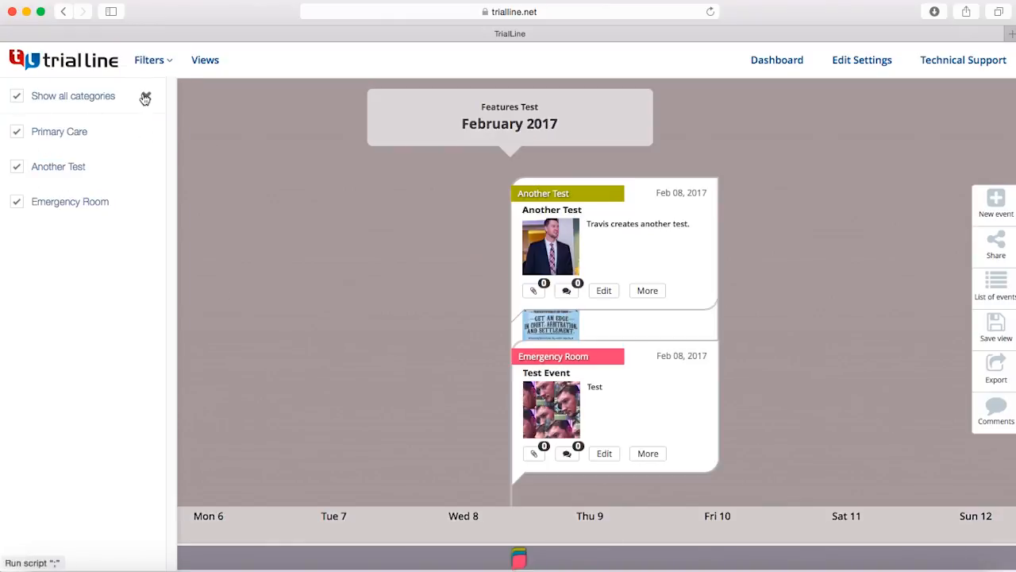
left_click(146, 96)
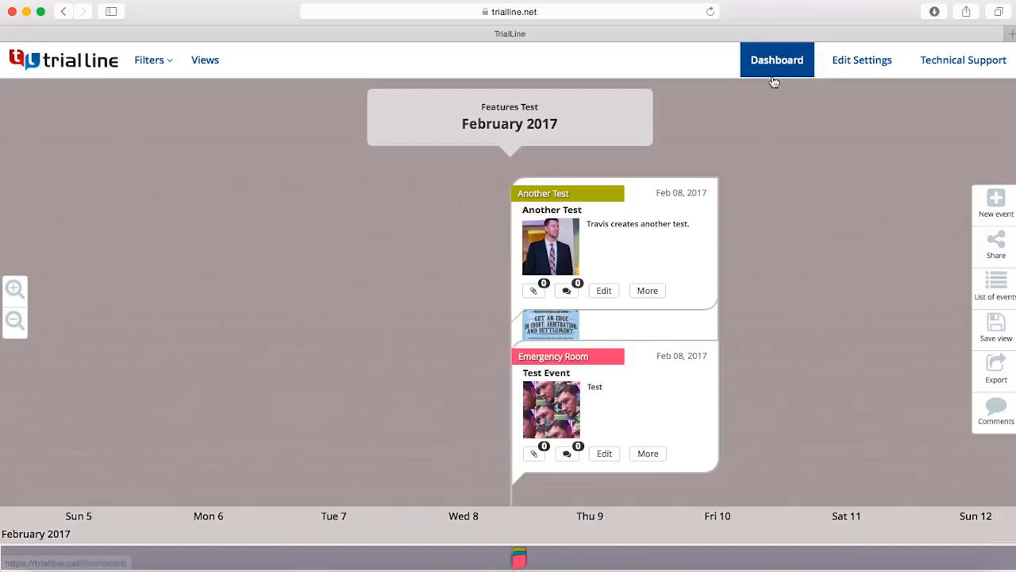
Step: Replace the Features Test timeline's background with bus accident.jpg from the TrialLine Demo folder and save the change
left_click(861, 64)
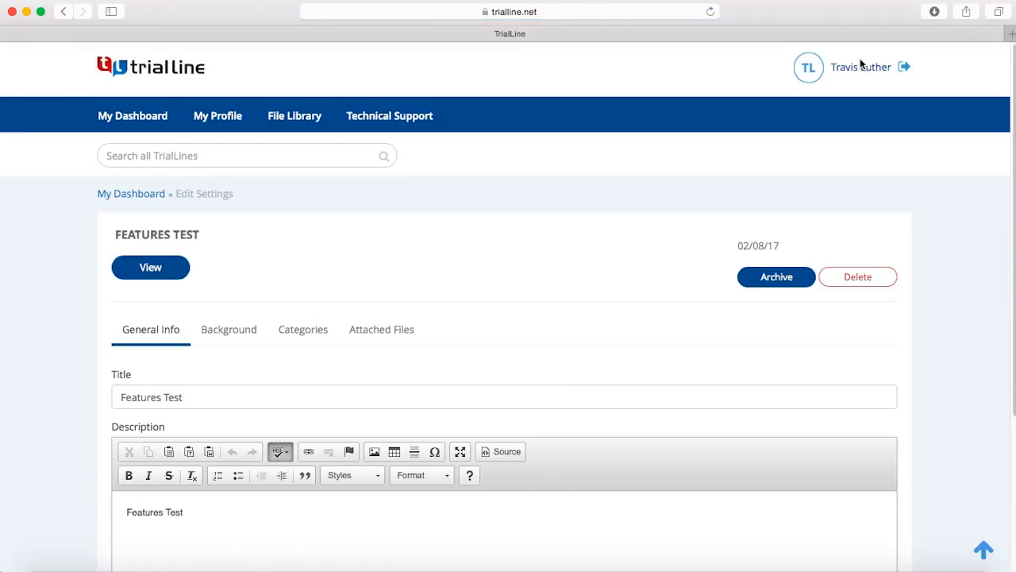
left_click(228, 332)
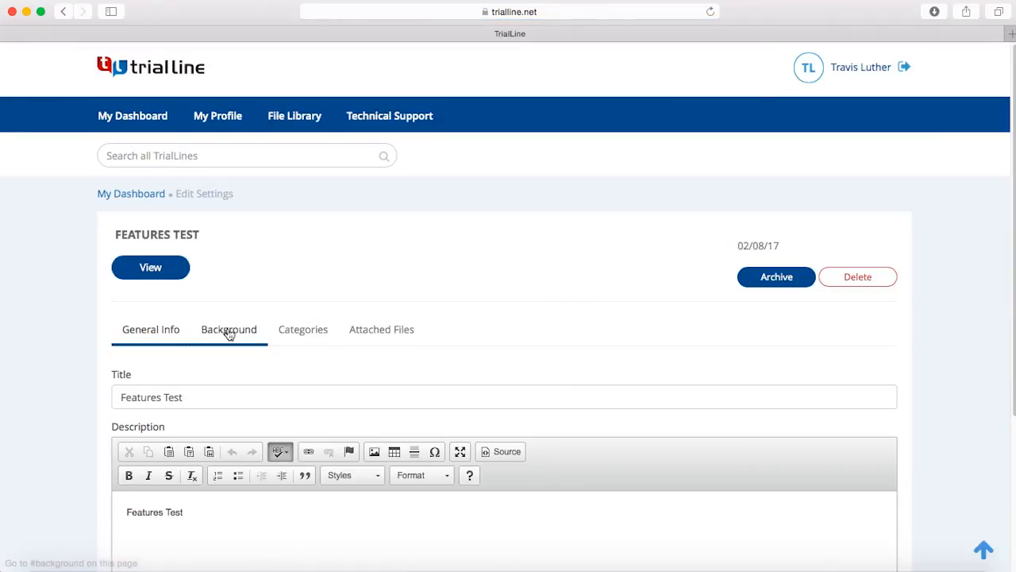
scroll(562, 429, "down", 3)
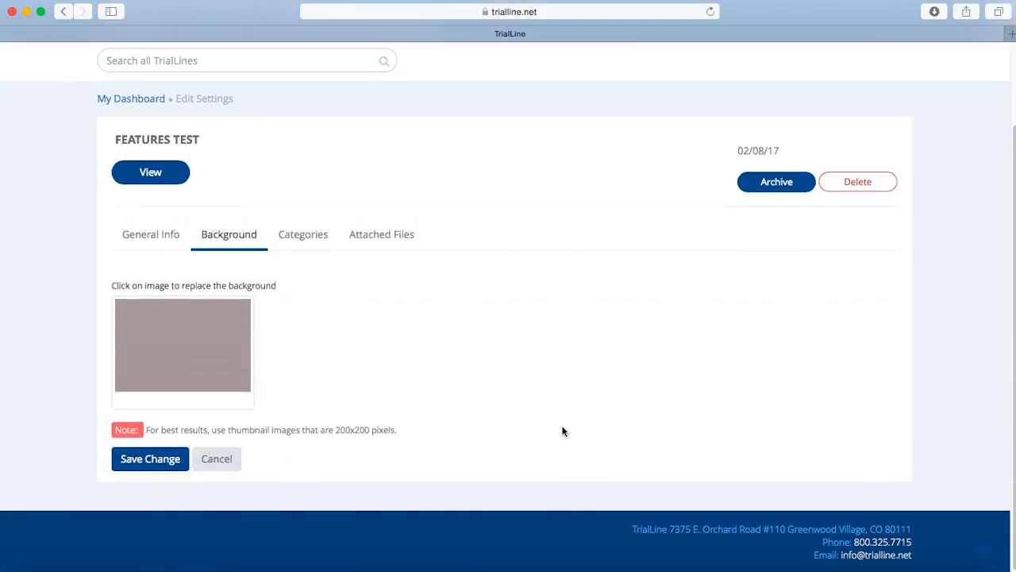
left_click(186, 335)
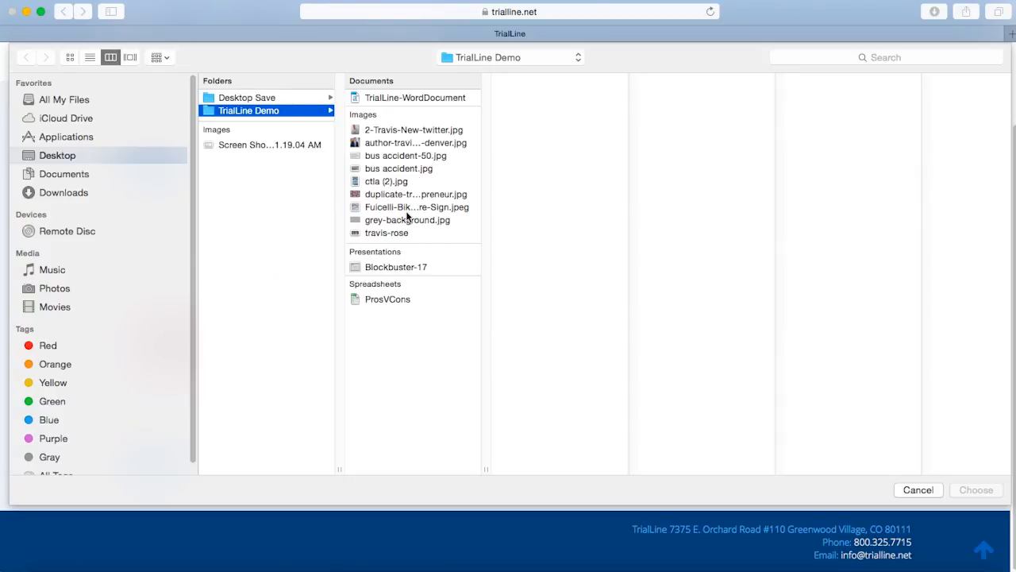
left_click(398, 169)
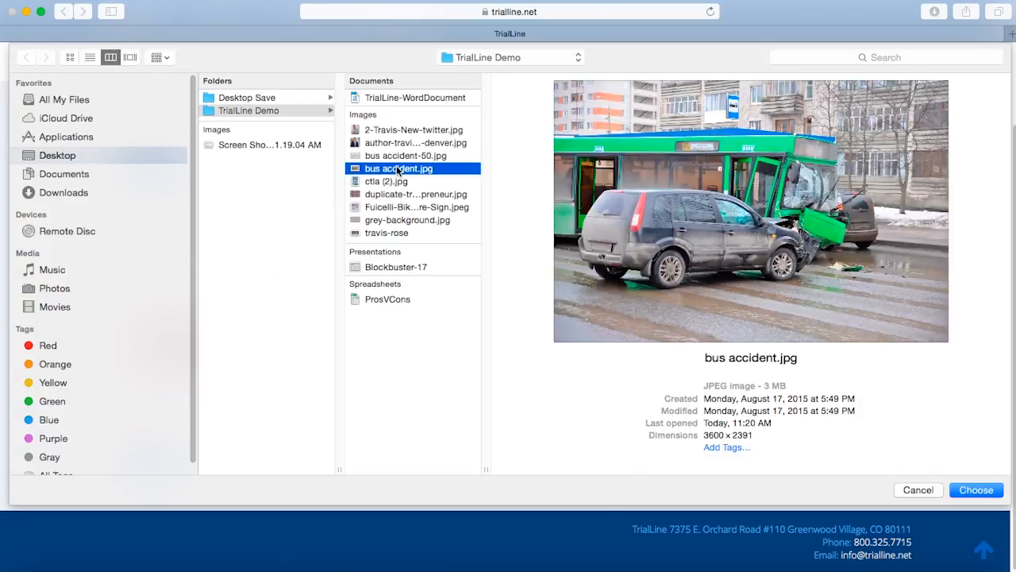
double_click(398, 169)
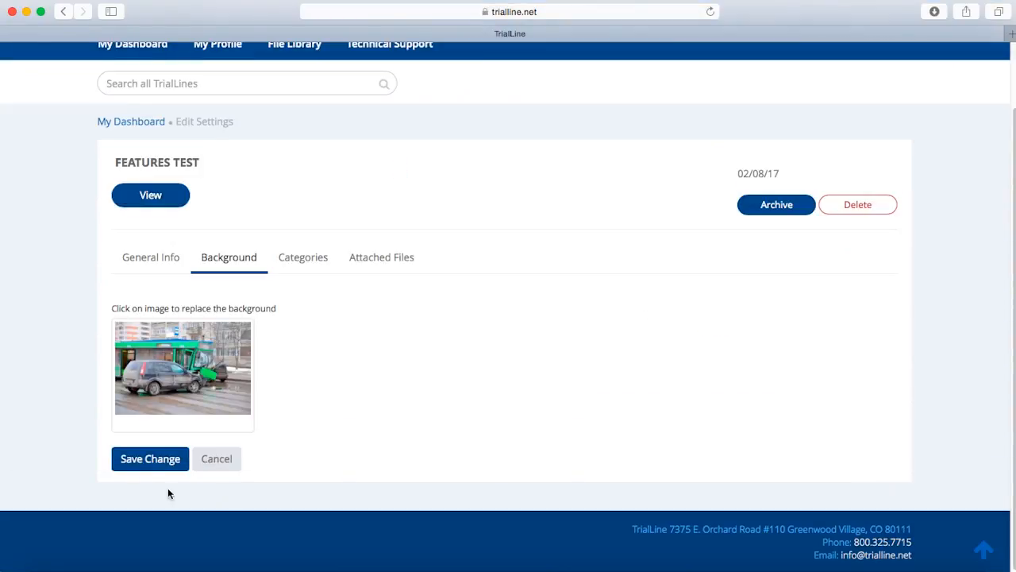
left_click(143, 459)
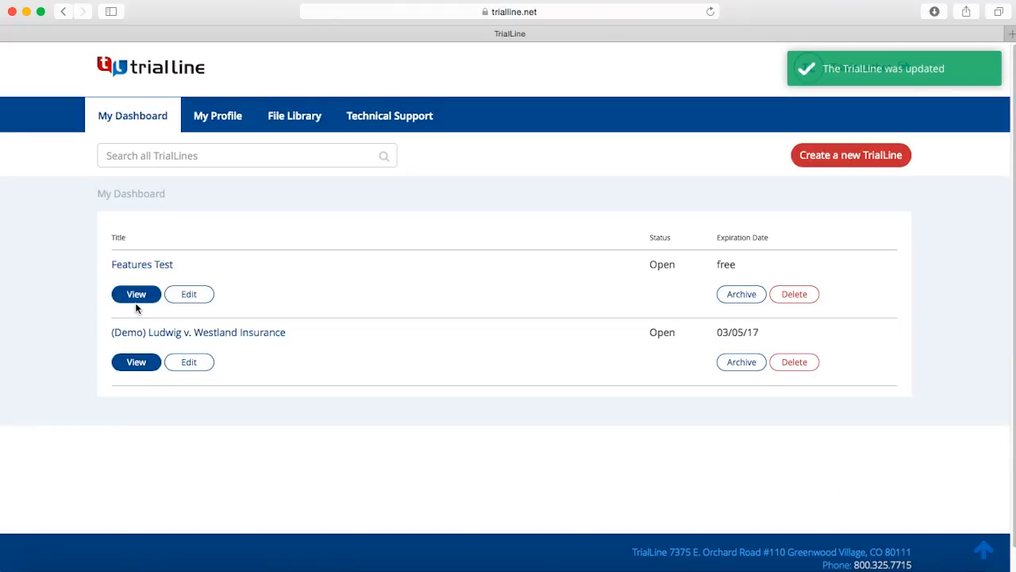
Step: View the Features Test timeline to check how its events read against the new background image
left_click(142, 293)
left_click(282, 227)
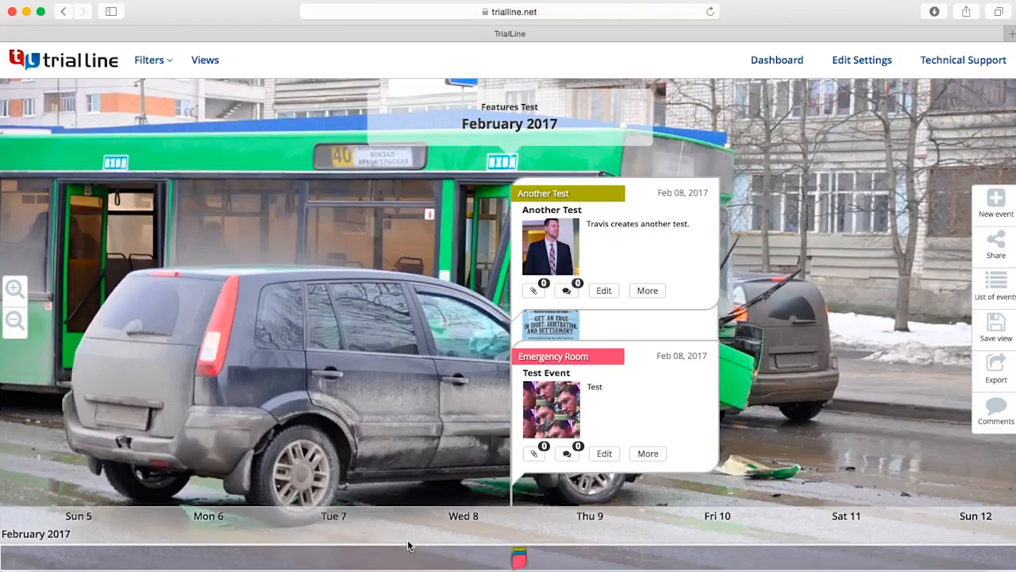
left_click_drag(425, 560, 706, 563)
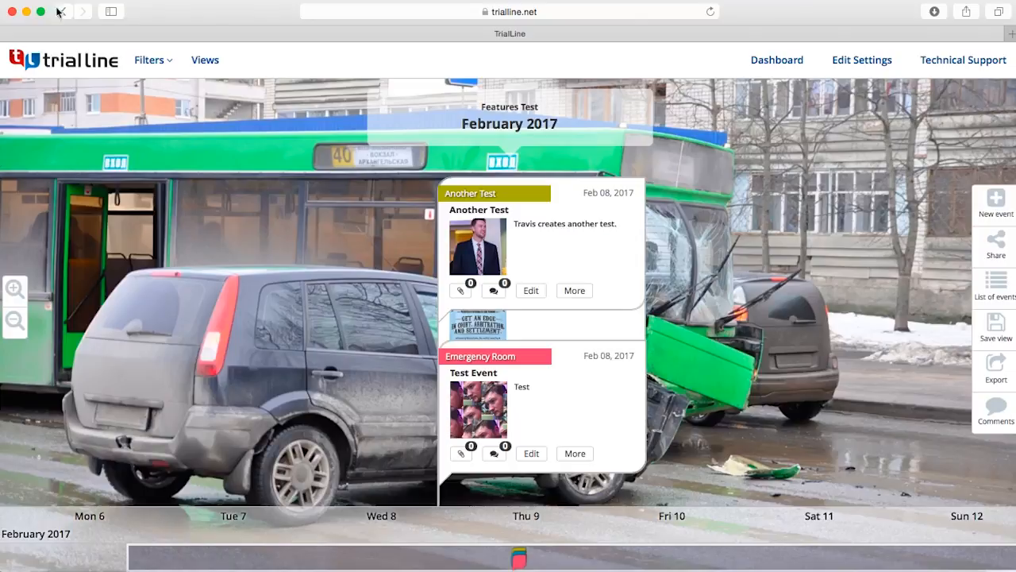
Step: Minimize the browser, find bus accident.jpg in the desktop's TrialLine Demo folder, and open it in Photoshop
left_click(26, 11)
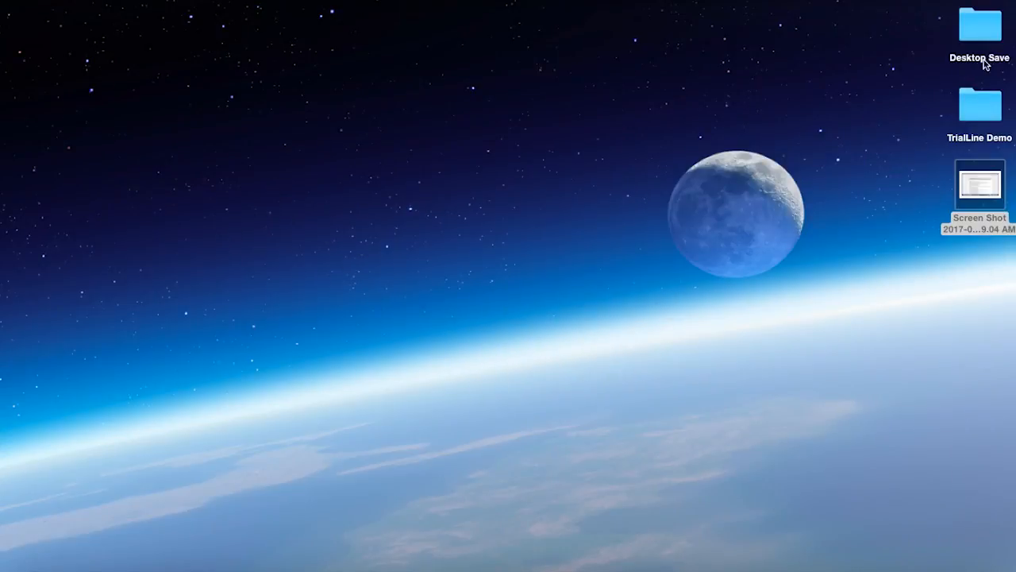
double_click(983, 116)
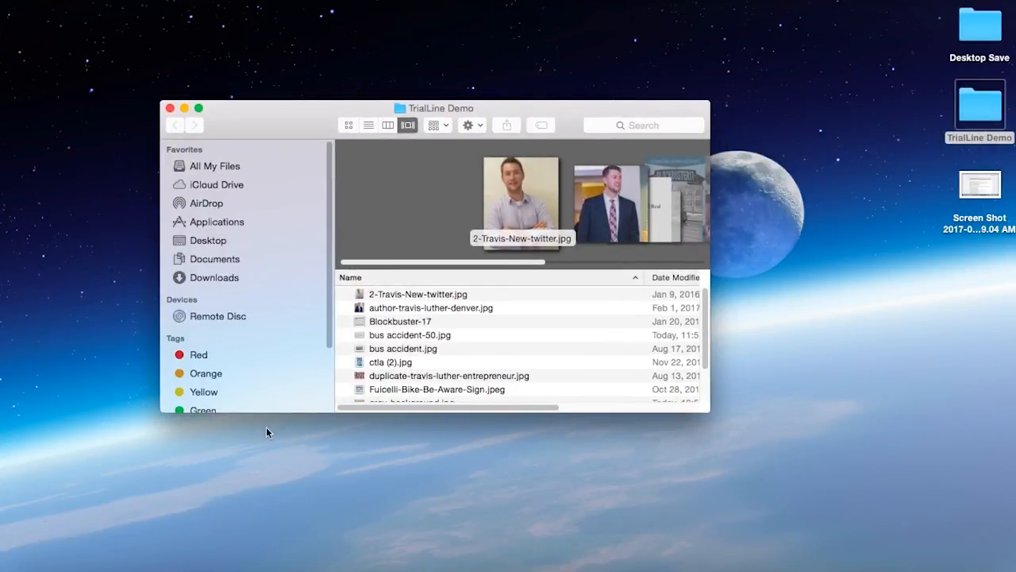
scroll(410, 355, "down", 1)
left_click(413, 349)
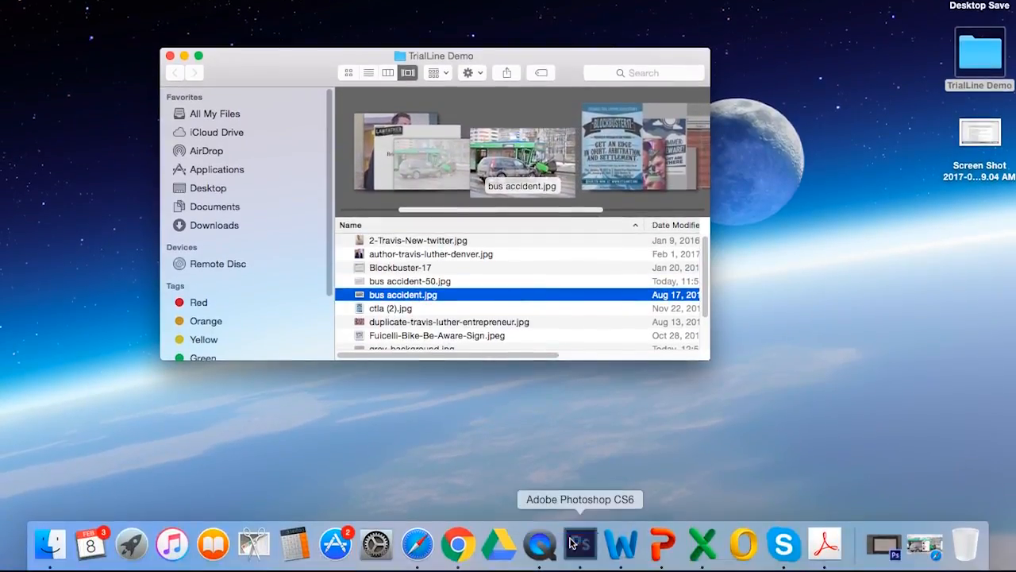
left_click(574, 544)
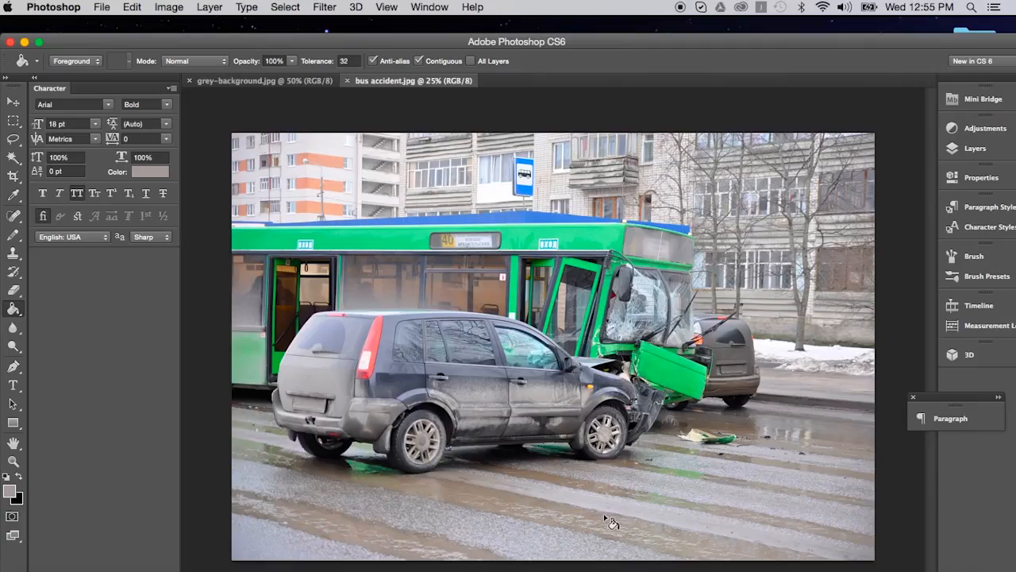
Step: Select the whole bus accident image with the Rectangular Marquee and add a new empty layer above the background
left_click(13, 120)
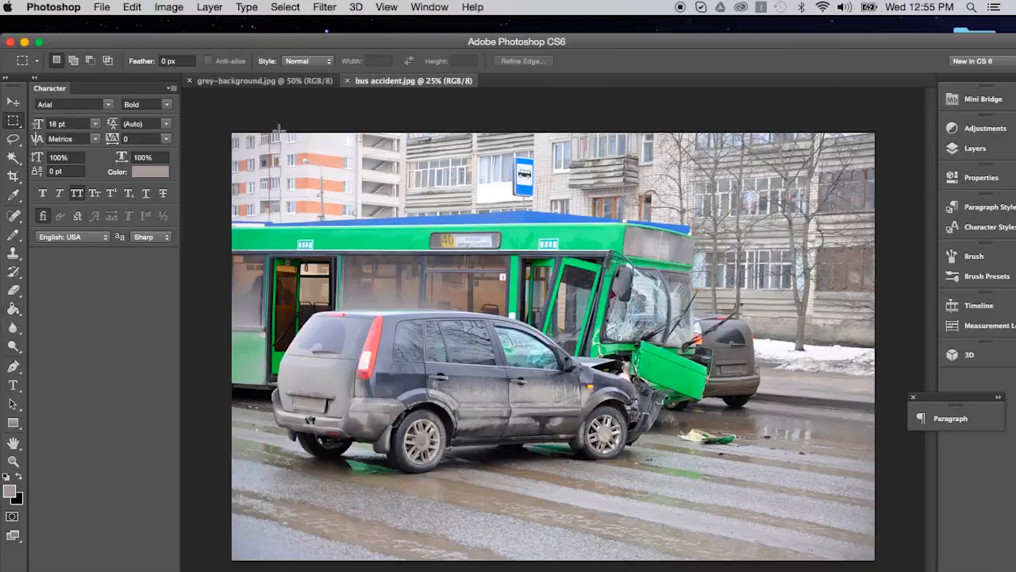
left_click_drag(210, 121, 937, 568)
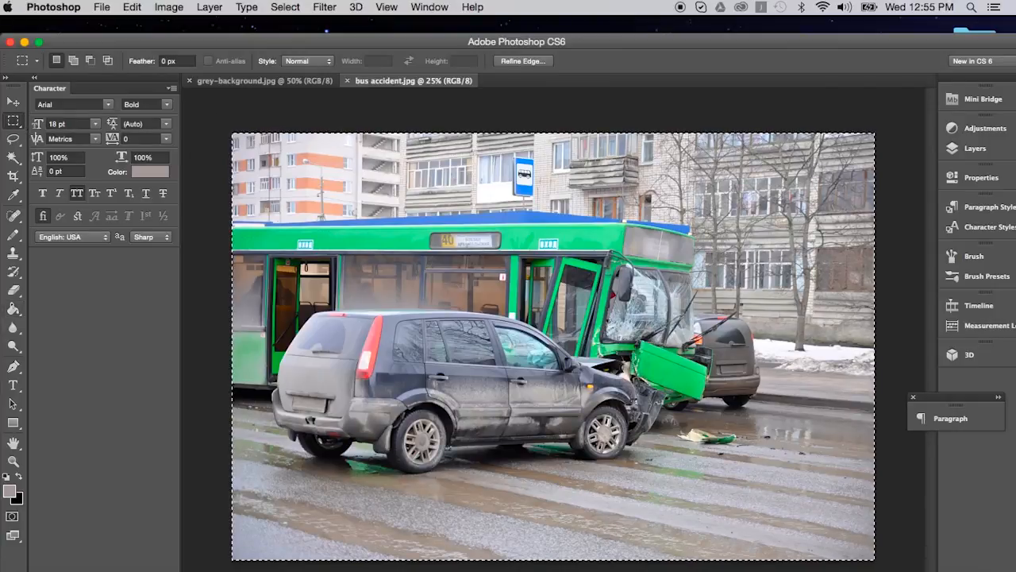
left_click(973, 148)
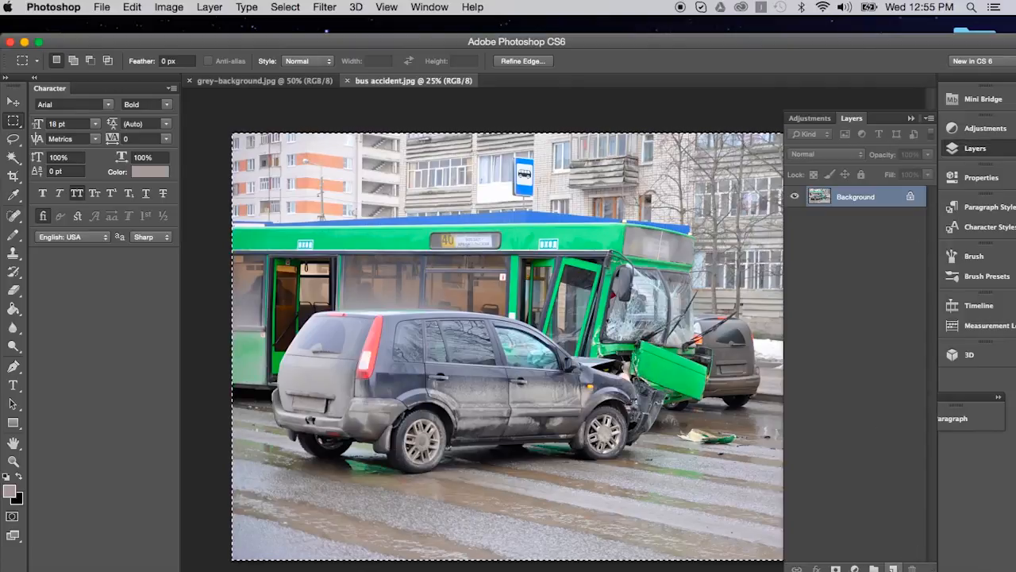
left_click(893, 569)
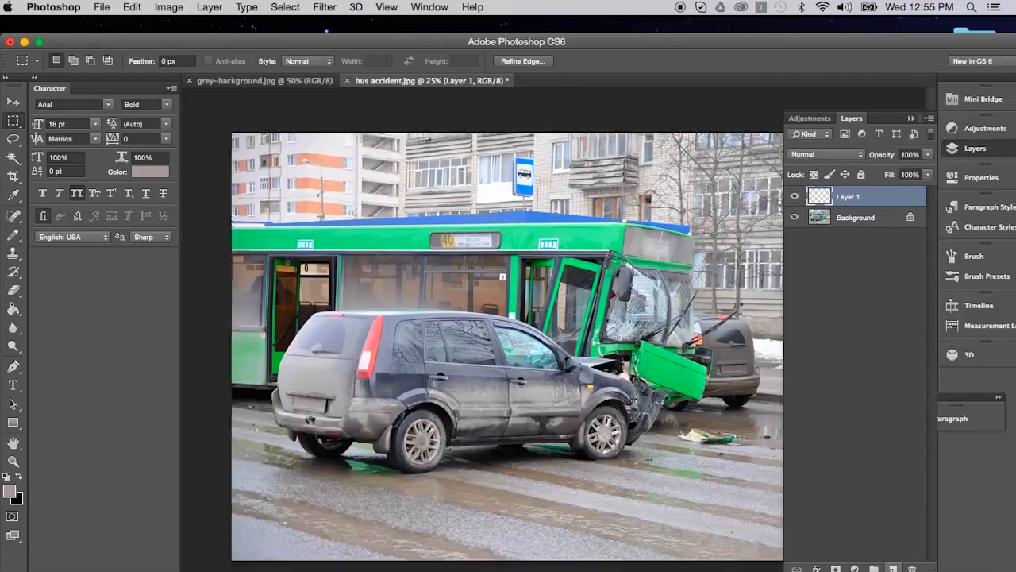
Step: Fill the new layer with near-white (RGB 251, 250, 250) using the Paint Bucket and set its opacity to 50%
left_click(11, 492)
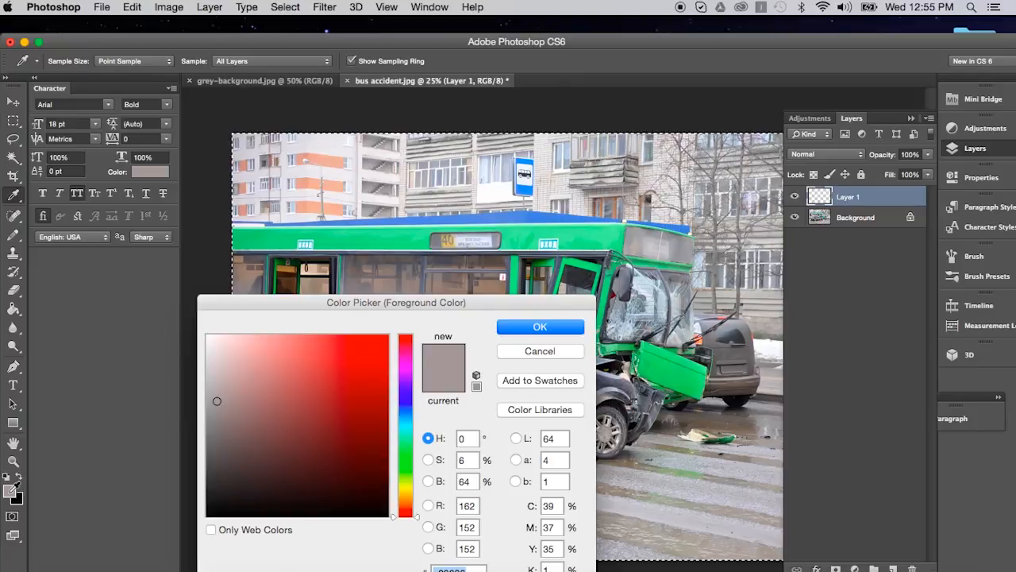
left_click(211, 337)
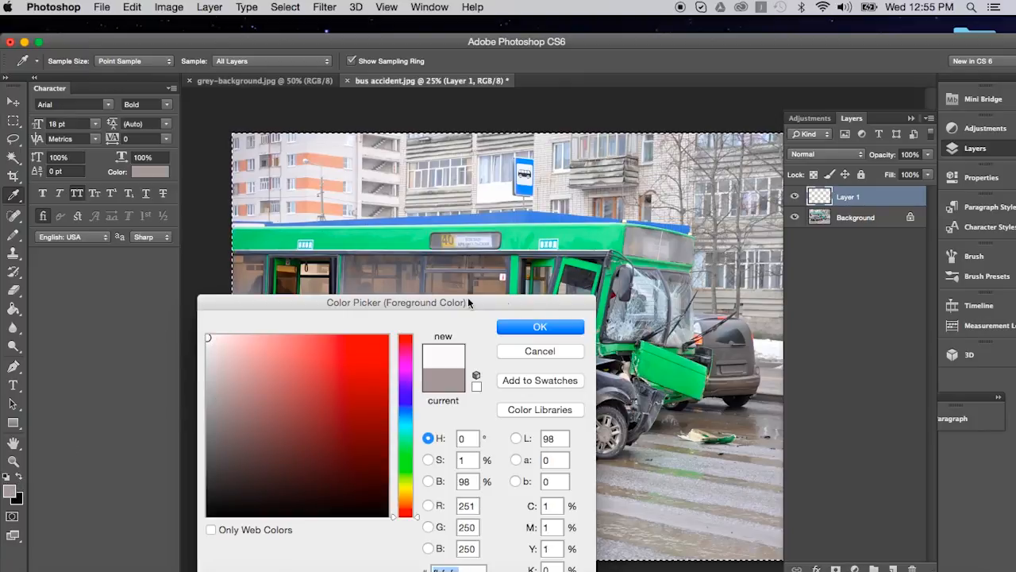
left_click(540, 326)
left_click(13, 309)
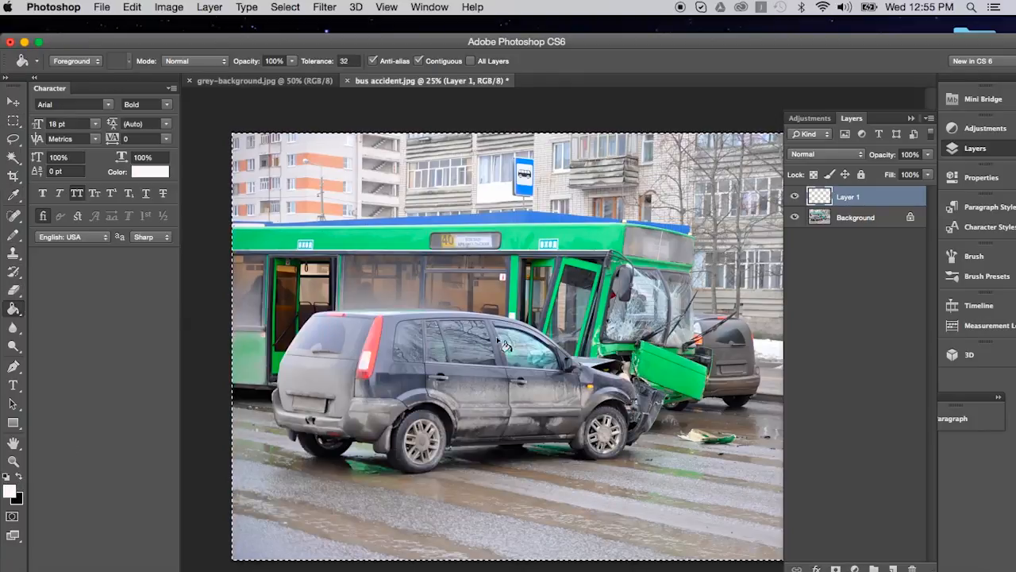
left_click(497, 329)
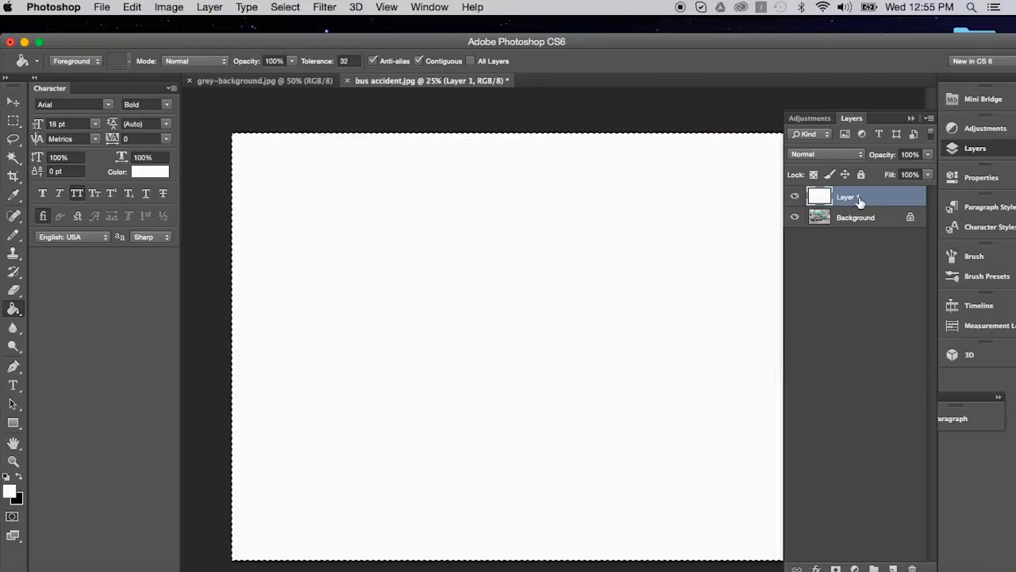
left_click(909, 155)
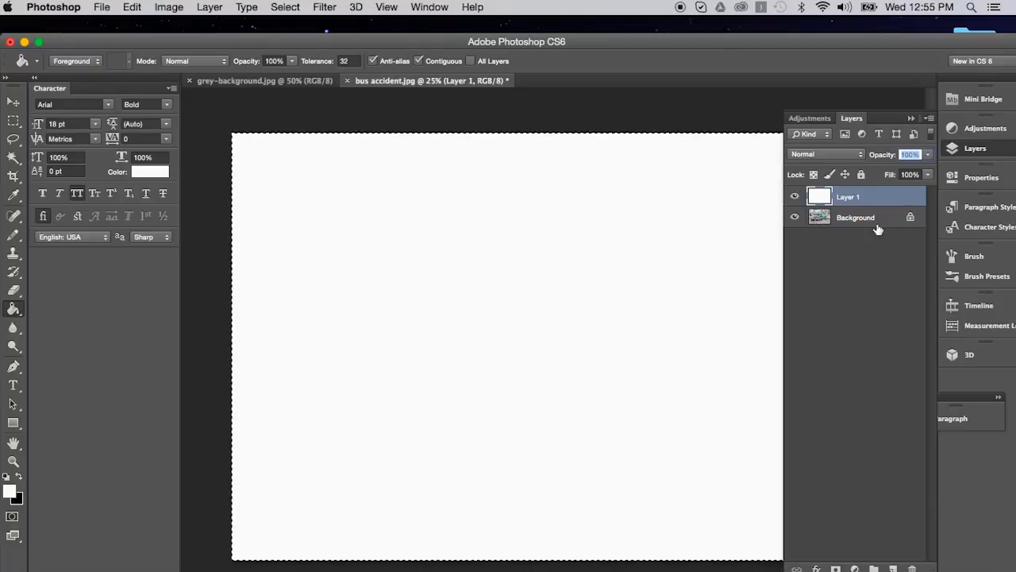
type("50")
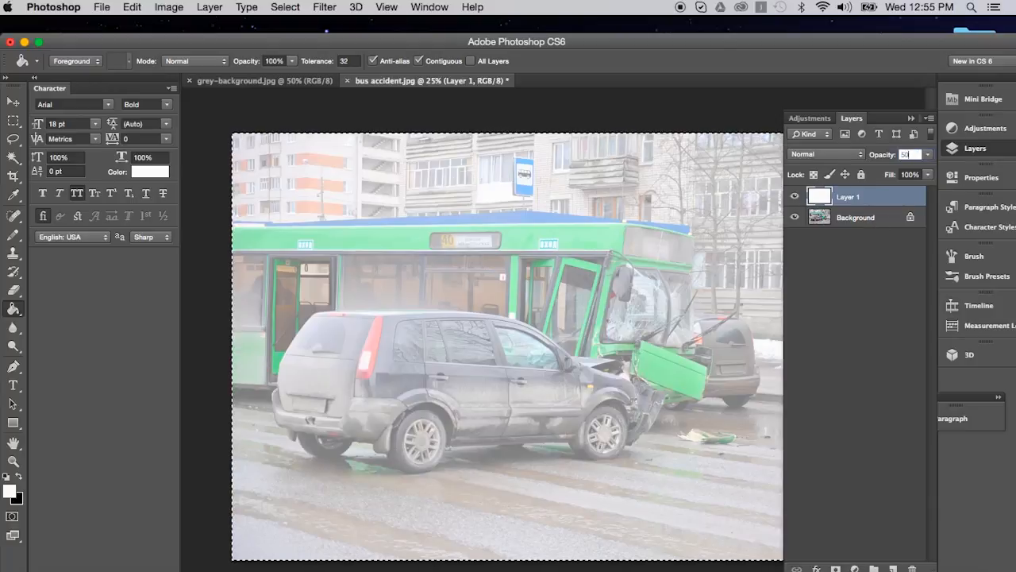
Step: Confirm the white layer's 50% opacity and deselect the bus accident image
key("Return")
left_click(909, 119)
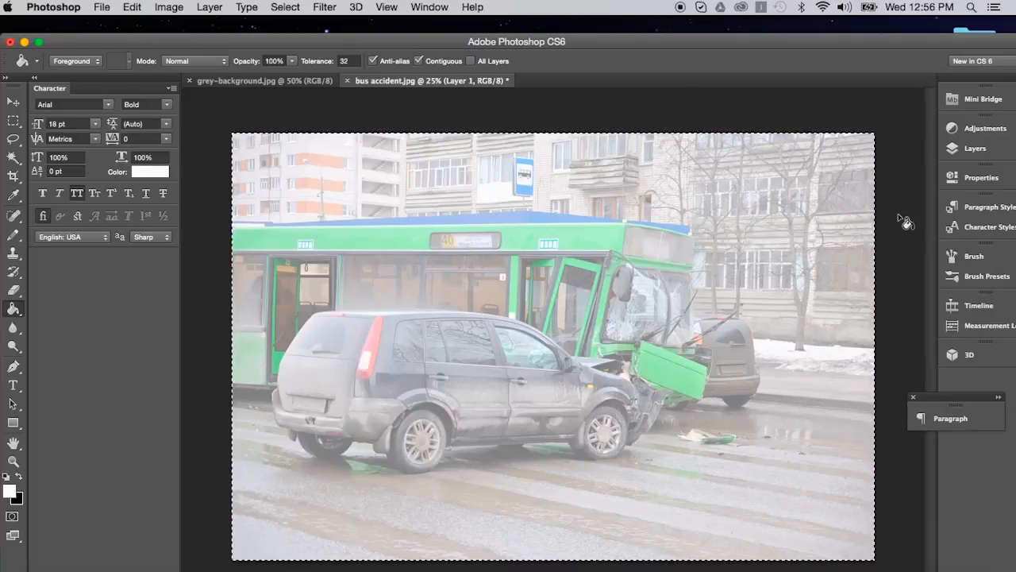
key("super+d")
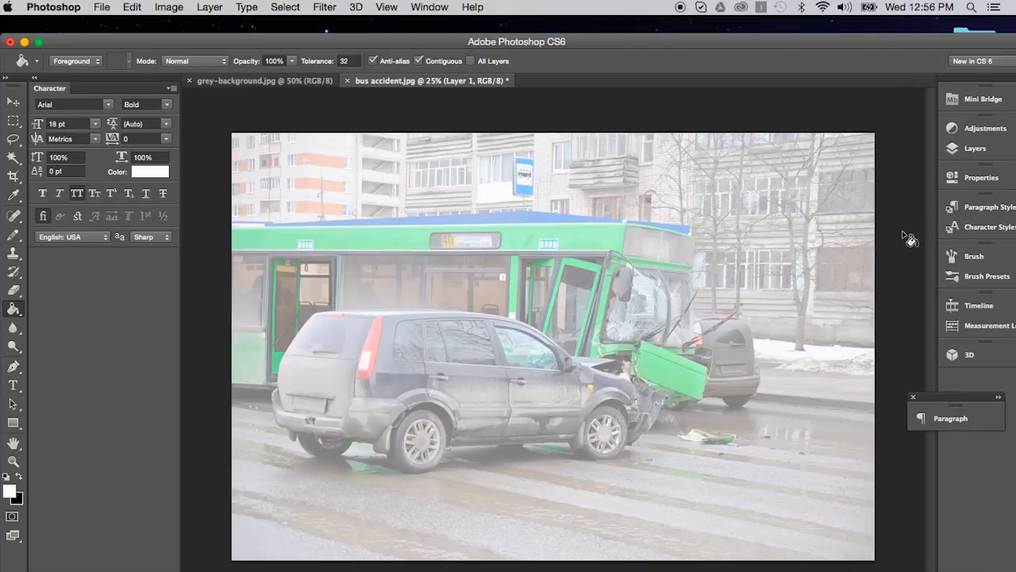
Step: Save the lightened image as a JPEG copy named bus accident-50.jpg in the desktop's TrialLine Demo folder, replacing the existing file
left_click(103, 8)
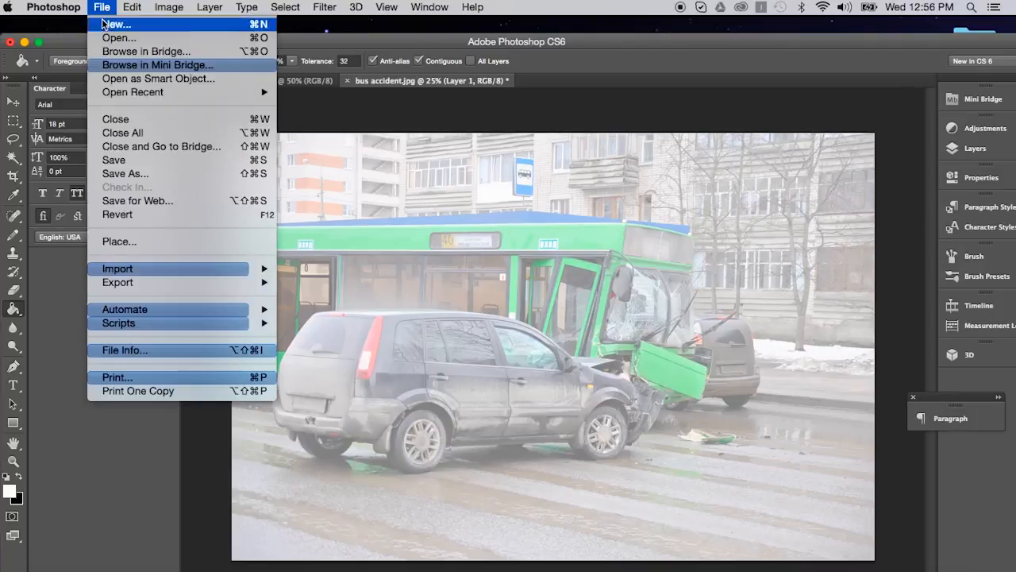
left_click(151, 173)
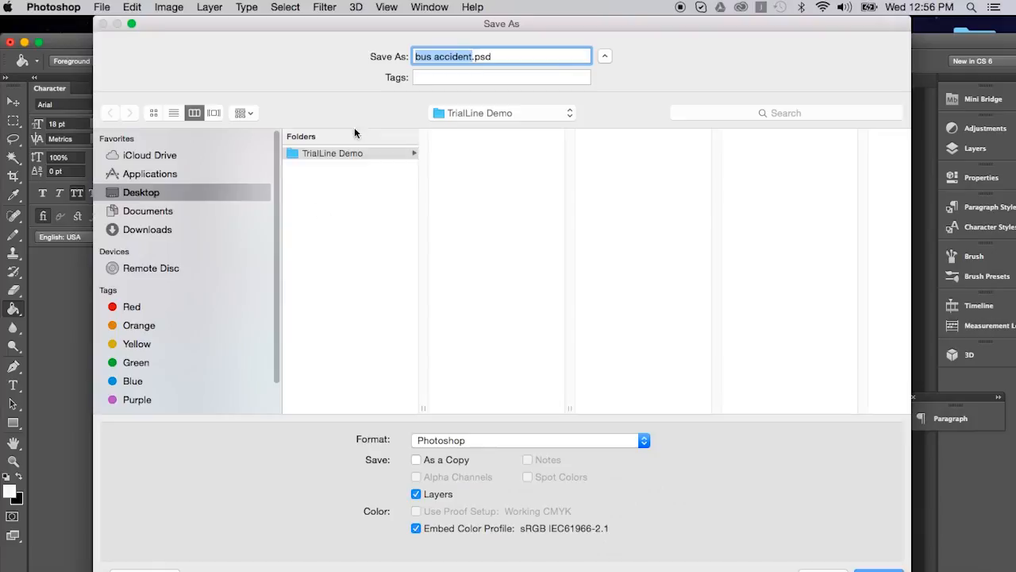
left_click(474, 57)
type("-50")
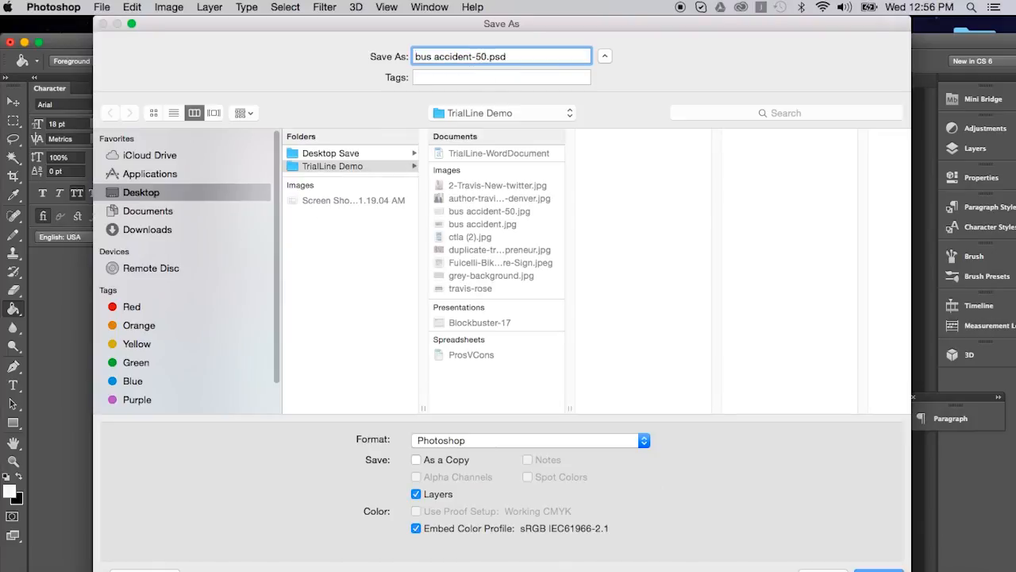
left_click(477, 440)
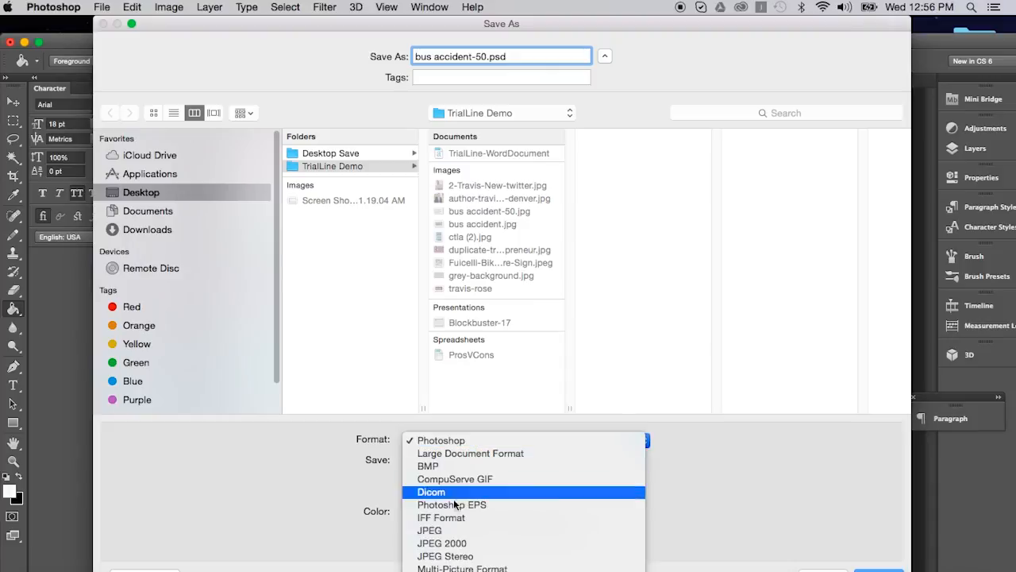
left_click(332, 167)
key("Return")
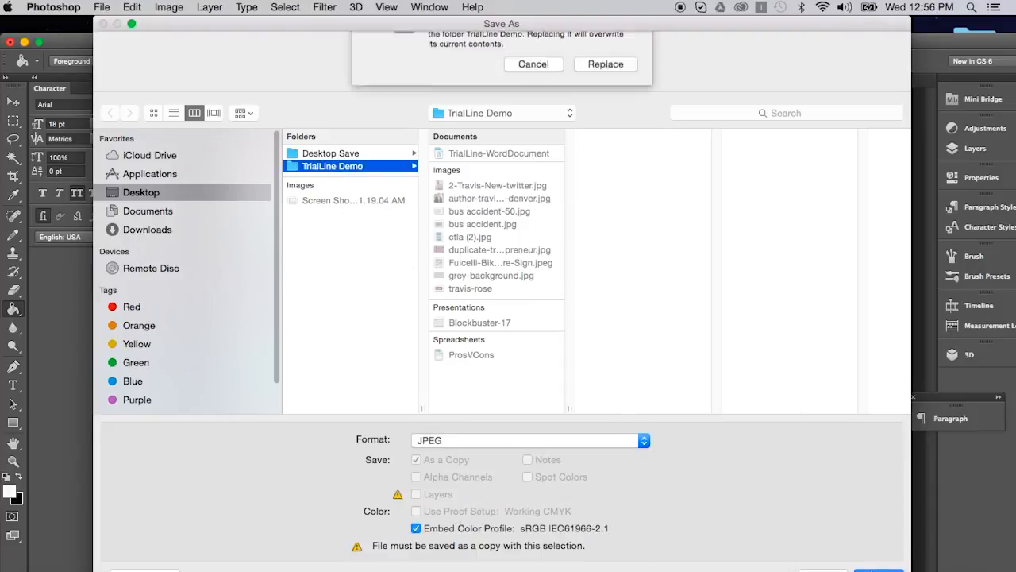
left_click(606, 119)
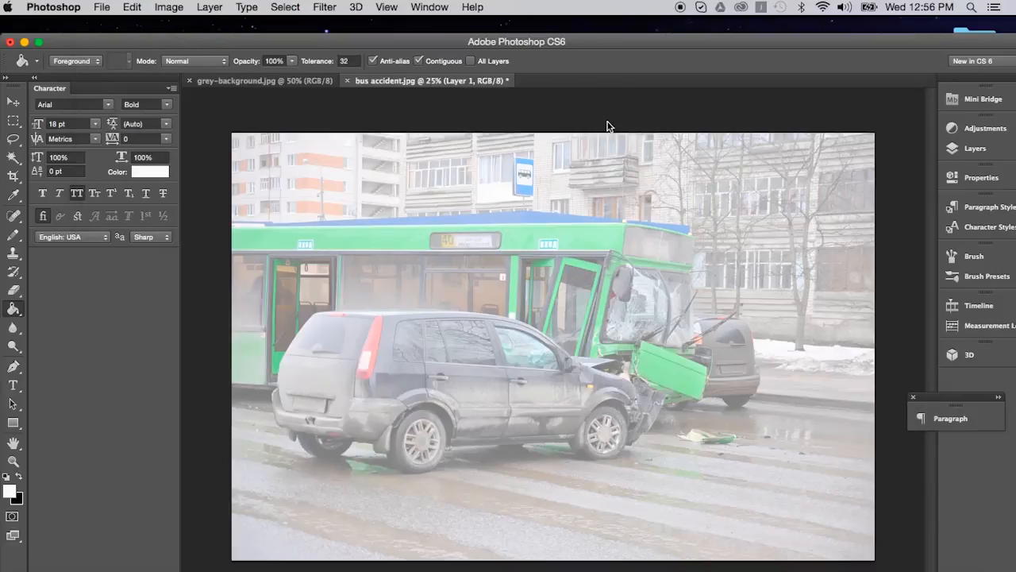
left_click(588, 211)
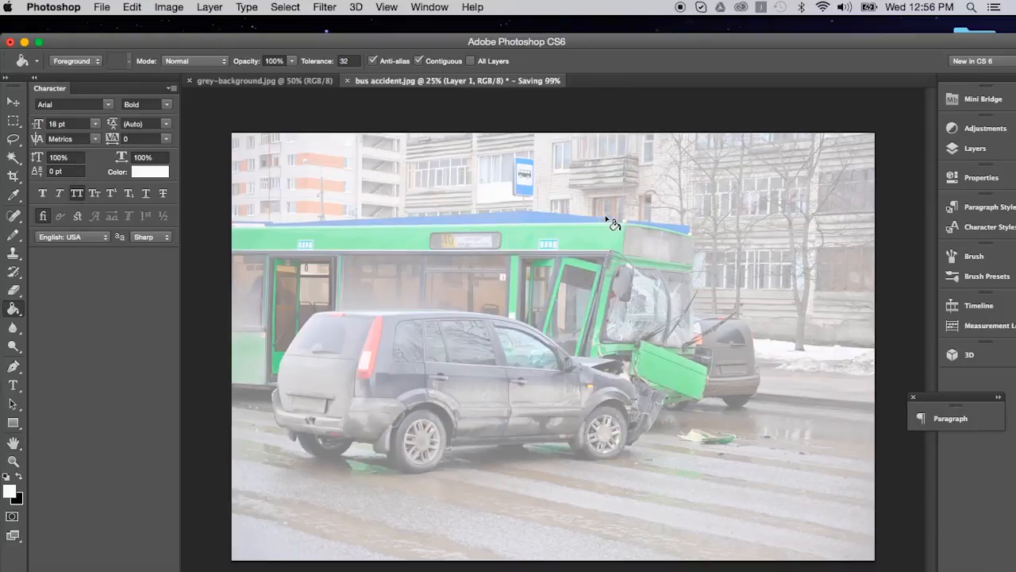
Step: Return to TrialLine in the browser, replace the Features Test background with the lightened bus accident image, and save the change
left_click(24, 41)
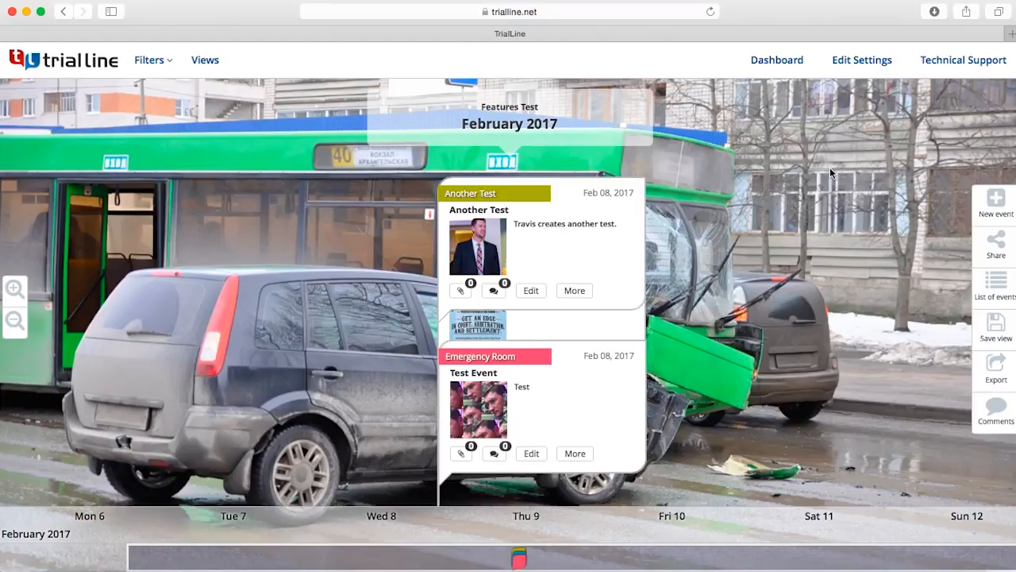
left_click(861, 61)
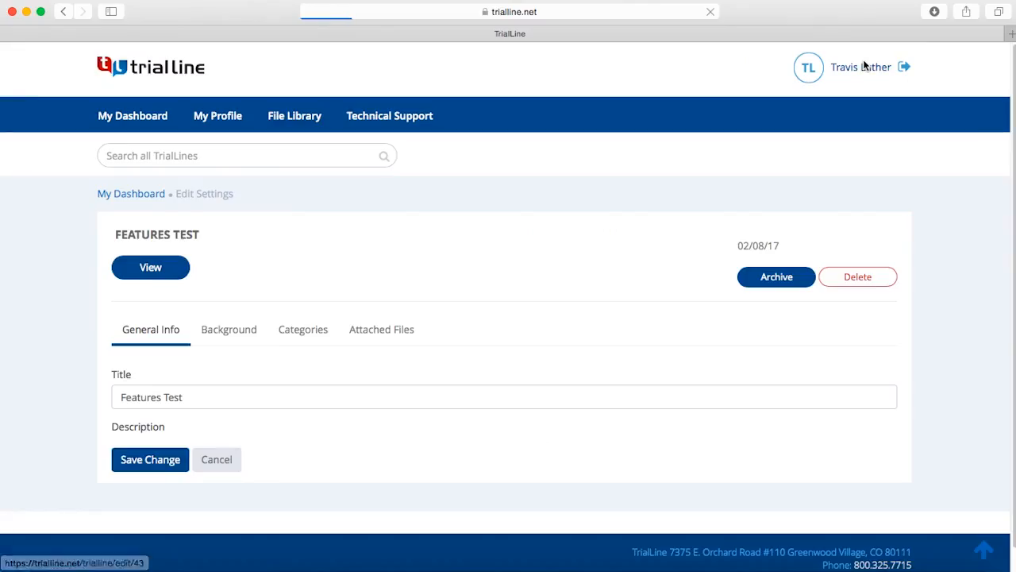
left_click(242, 328)
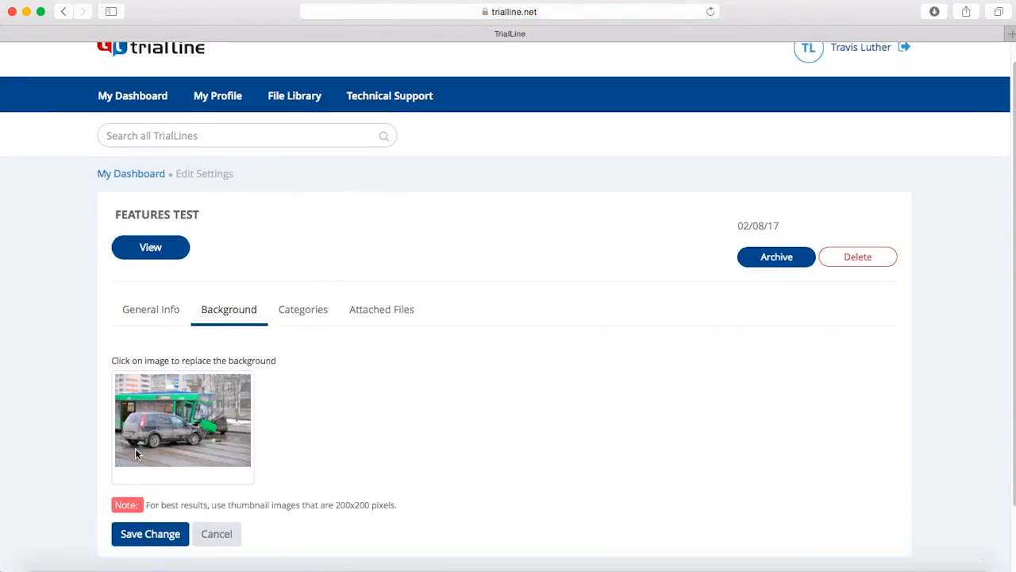
left_click(135, 450)
double_click(436, 159)
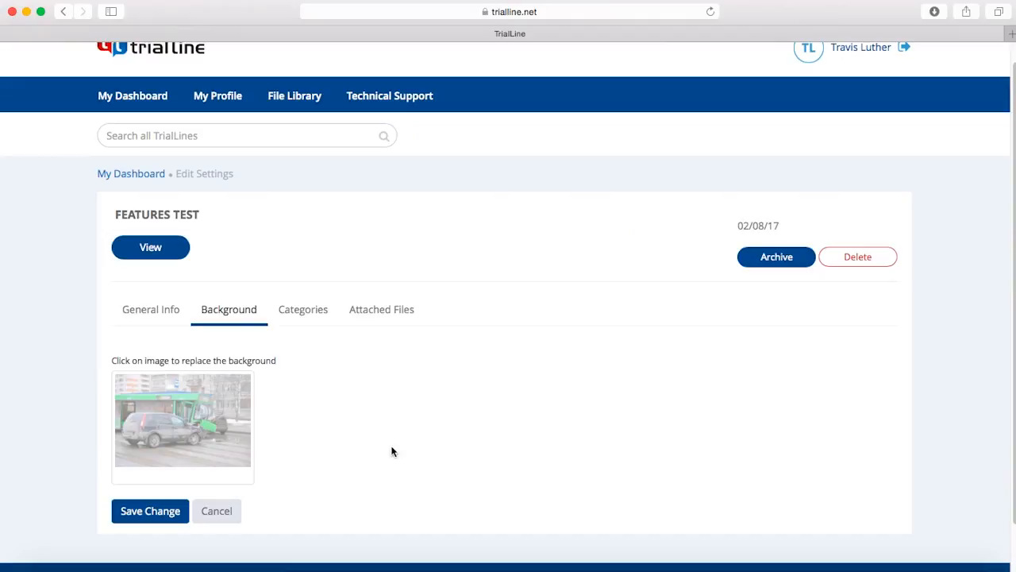
left_click(161, 513)
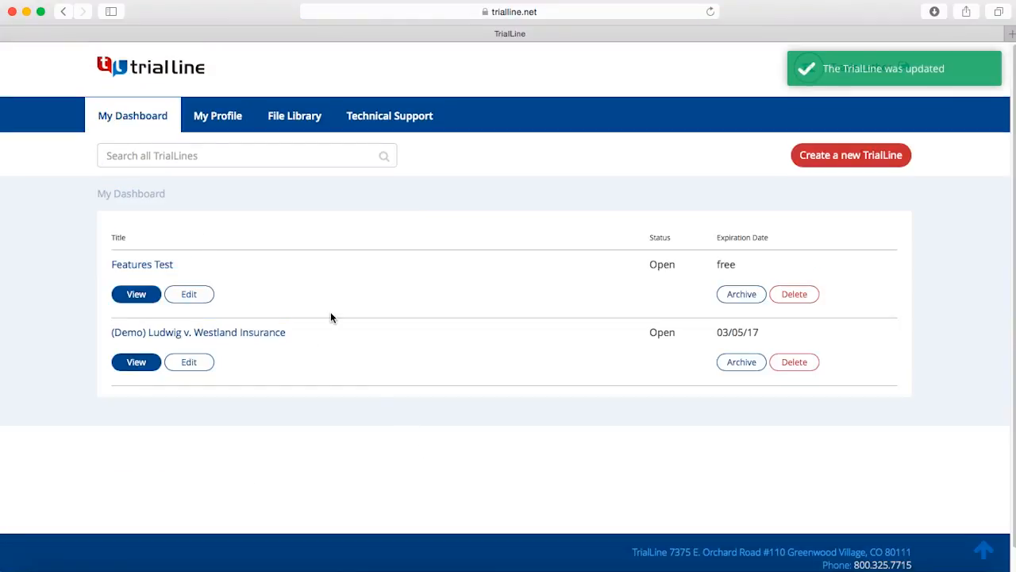
Step: View the Features Test timeline to check how its events read against the lightened background
left_click(132, 296)
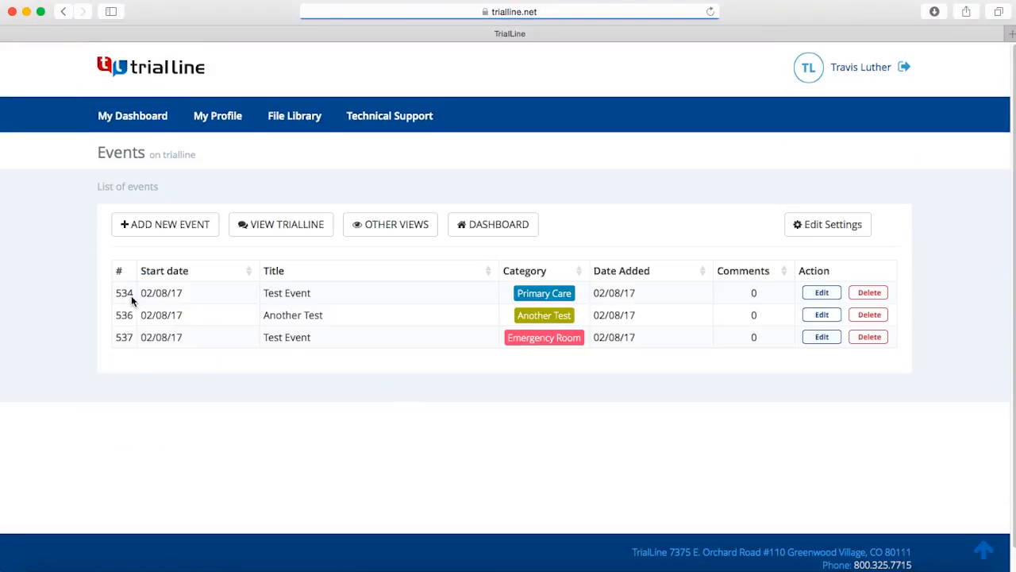
left_click(271, 220)
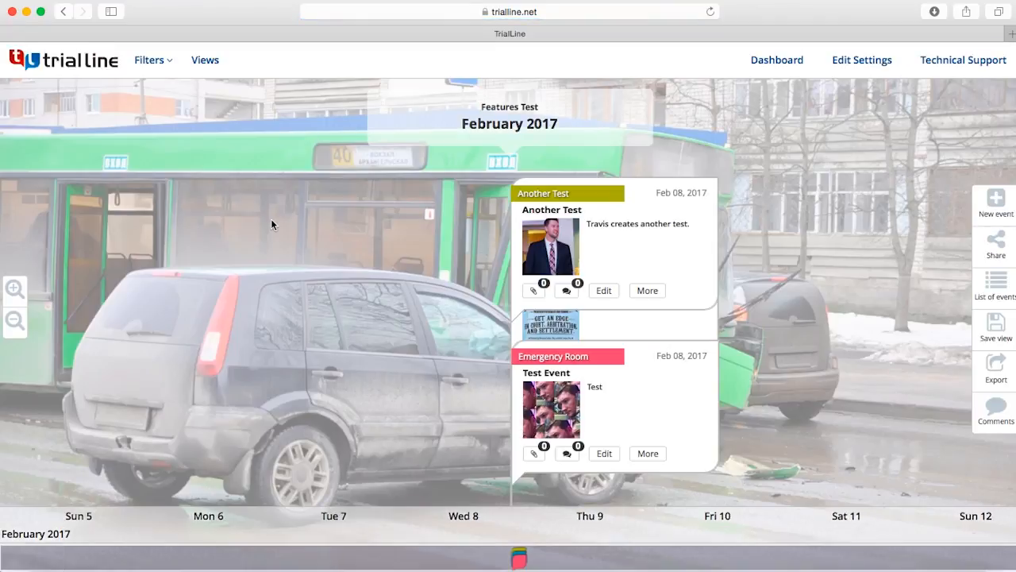